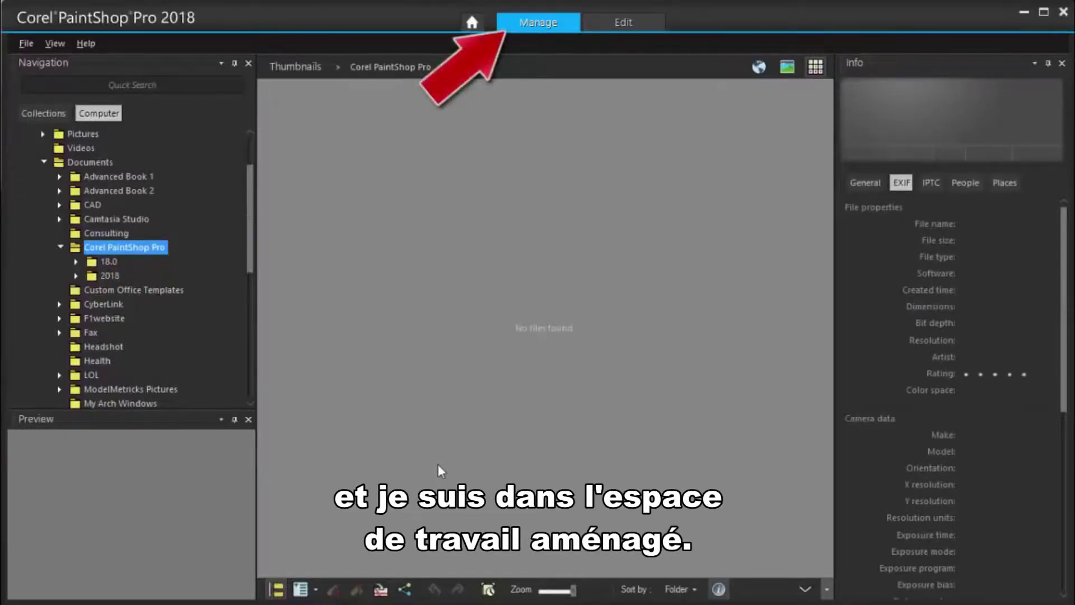
Step: Open woman-484900_1920.jpg from the Corel PaintShop Pro 2018 documents folder for editing
{"action": "left_click", "coordinate": [110, 276]}
{"action": "left_click", "coordinate": [314, 165]}
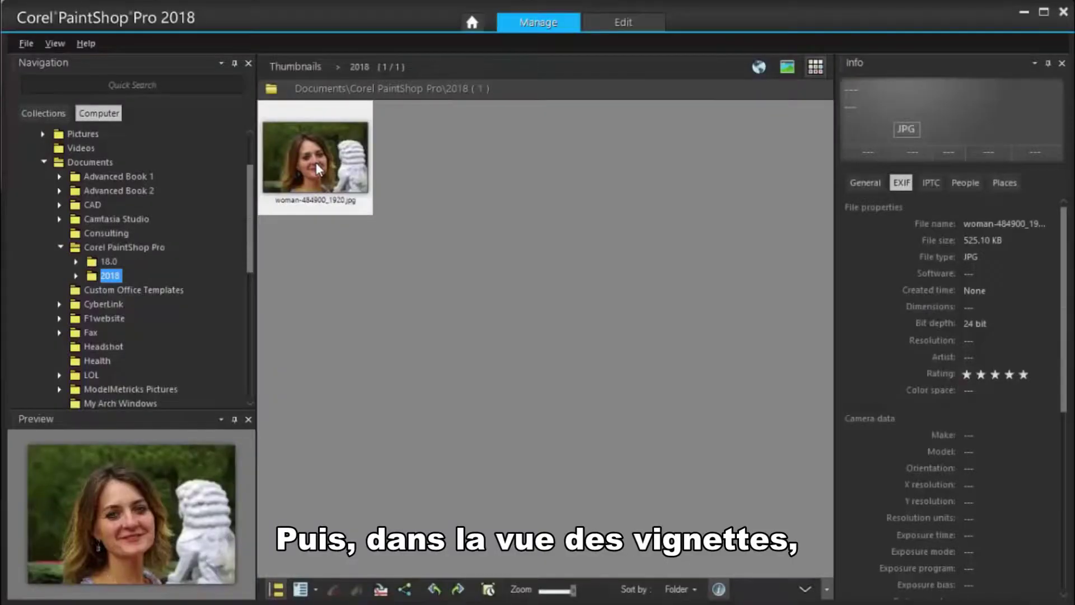
{"action": "right_click", "coordinate": [317, 165]}
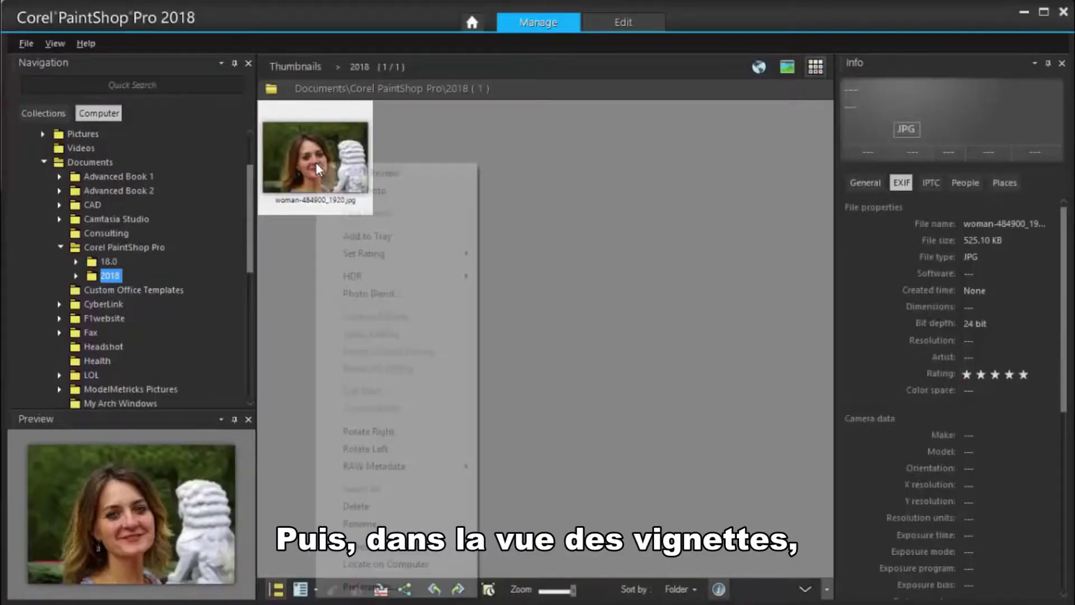
{"action": "left_click", "coordinate": [347, 192]}
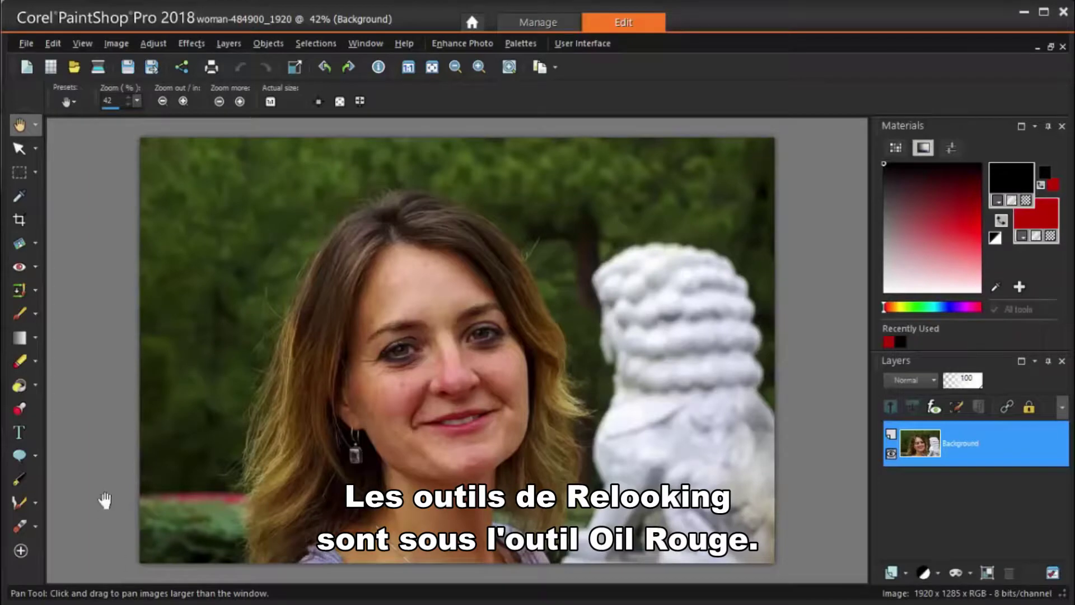
Step: Activate the Makeover tool and duplicate the Background layer
{"action": "left_click", "coordinate": [35, 267]}
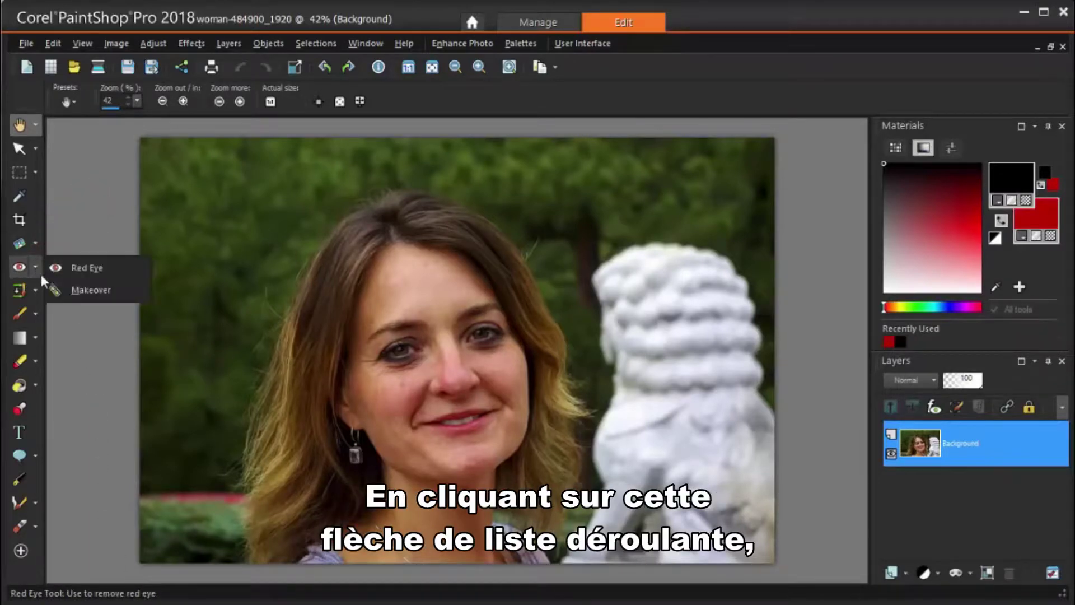
{"action": "left_click", "coordinate": [96, 293]}
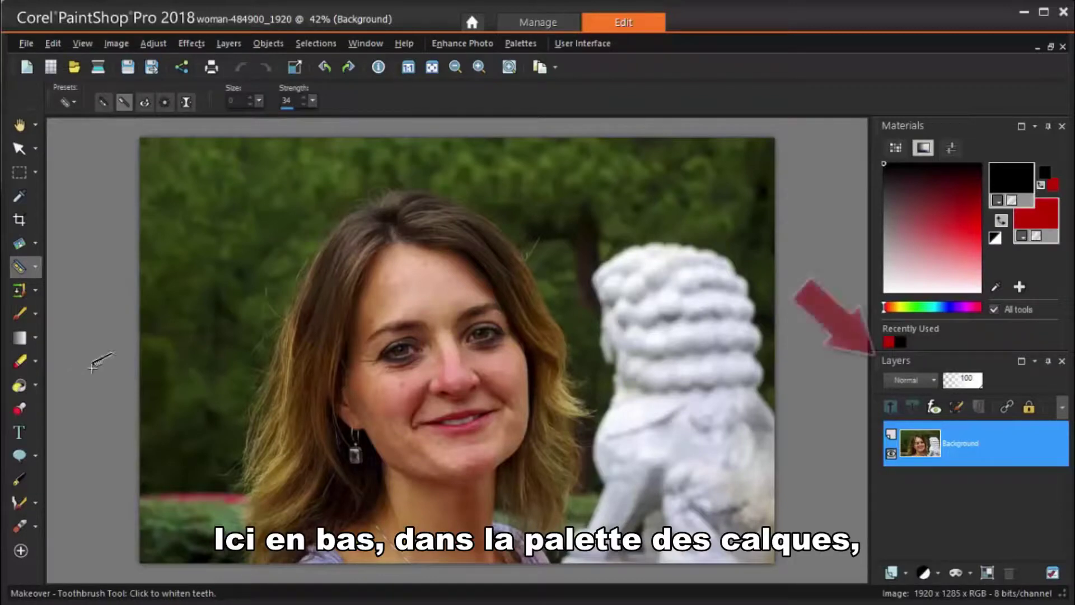
{"action": "right_click", "coordinate": [956, 443]}
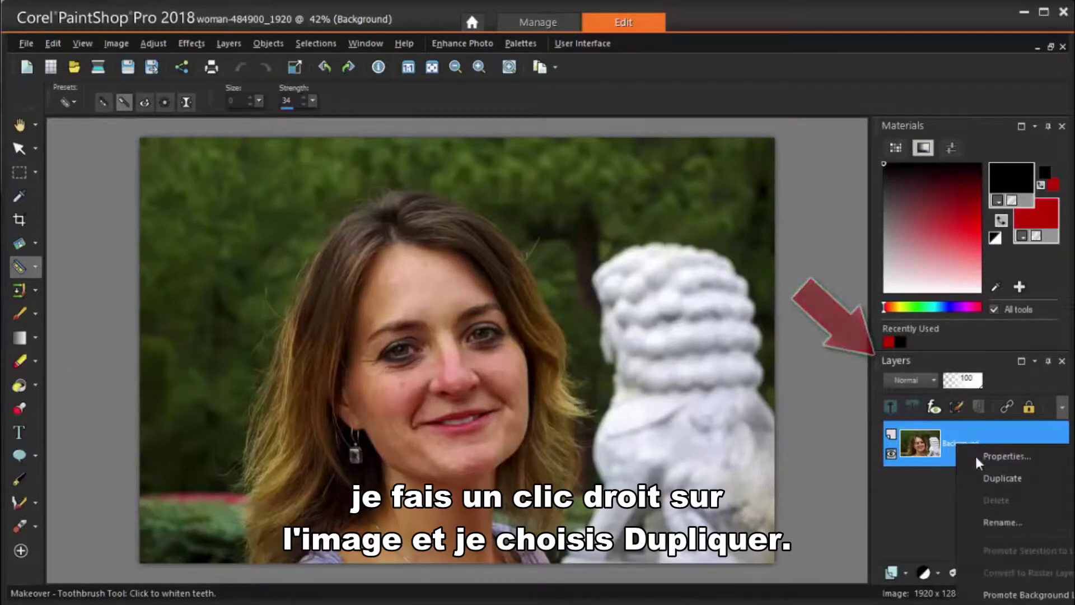
{"action": "left_click", "coordinate": [996, 477]}
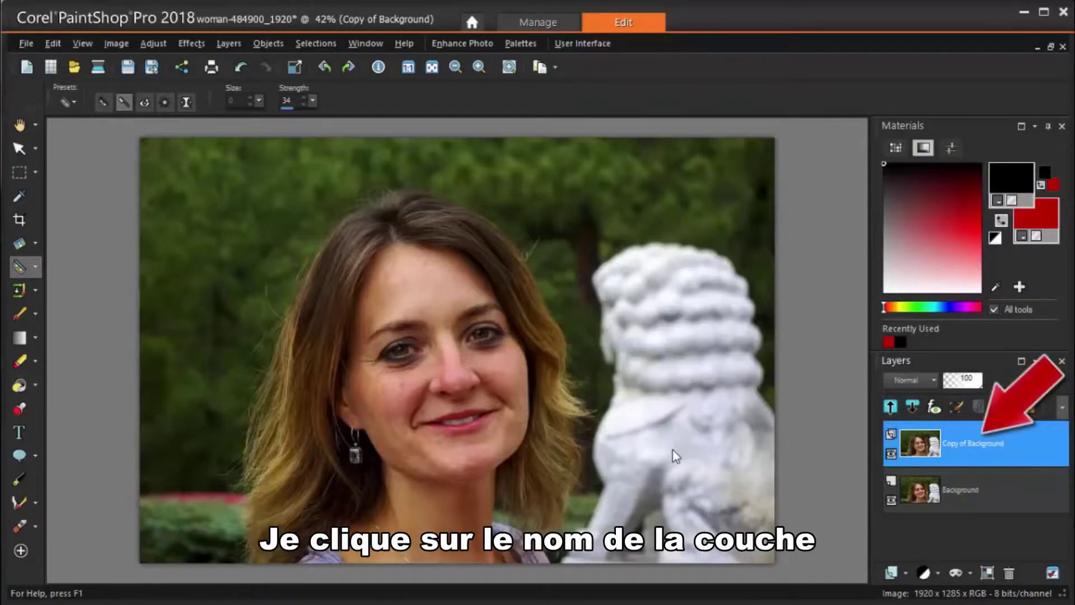
Step: Rename the duplicated layer as Makeover
{"action": "type", "text": "Mak"}
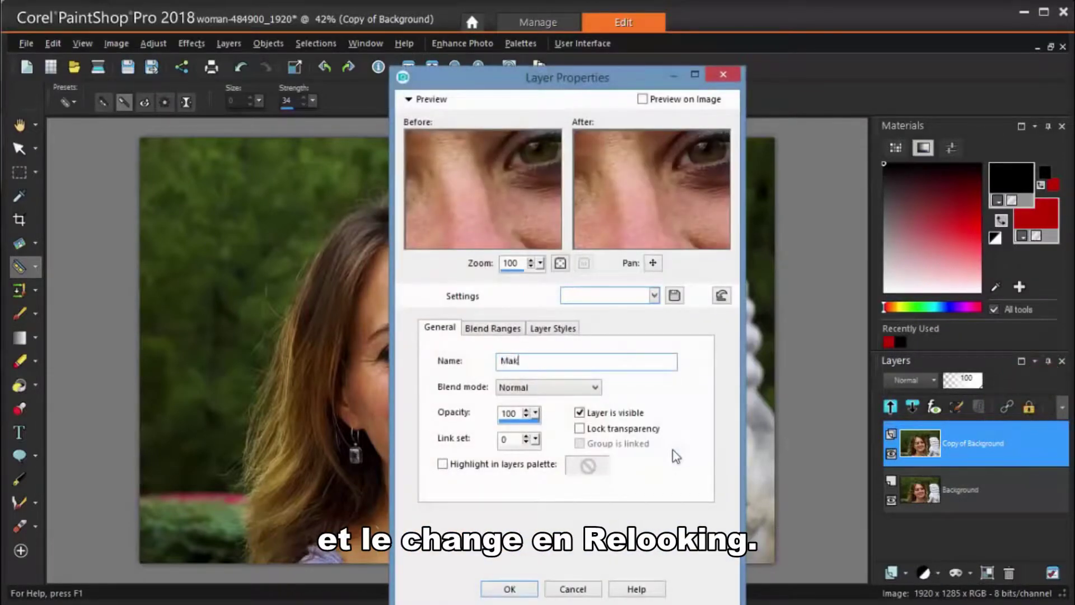
{"action": "type", "text": "eover"}
{"action": "key", "text": "Return"}
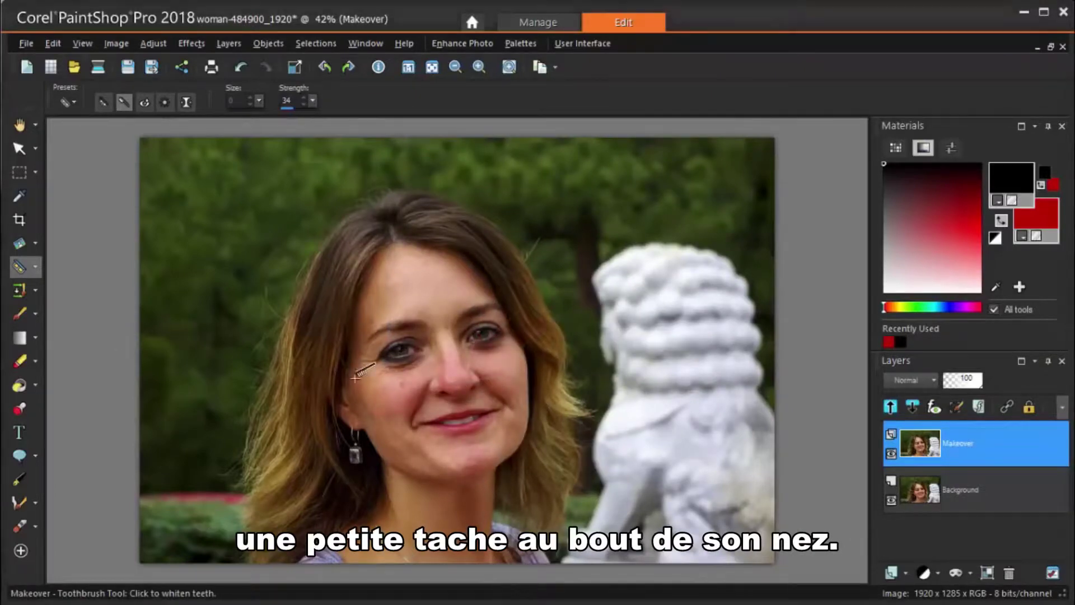
Step: Remove the blemish on the tip of the woman's nose using the Blemish Fixer with a brush size of 25
{"action": "scroll", "coordinate": [438, 390], "scroll_direction": "up", "scroll_amount": 1}
{"action": "scroll", "coordinate": [438, 391], "scroll_direction": "up", "scroll_amount": 3}
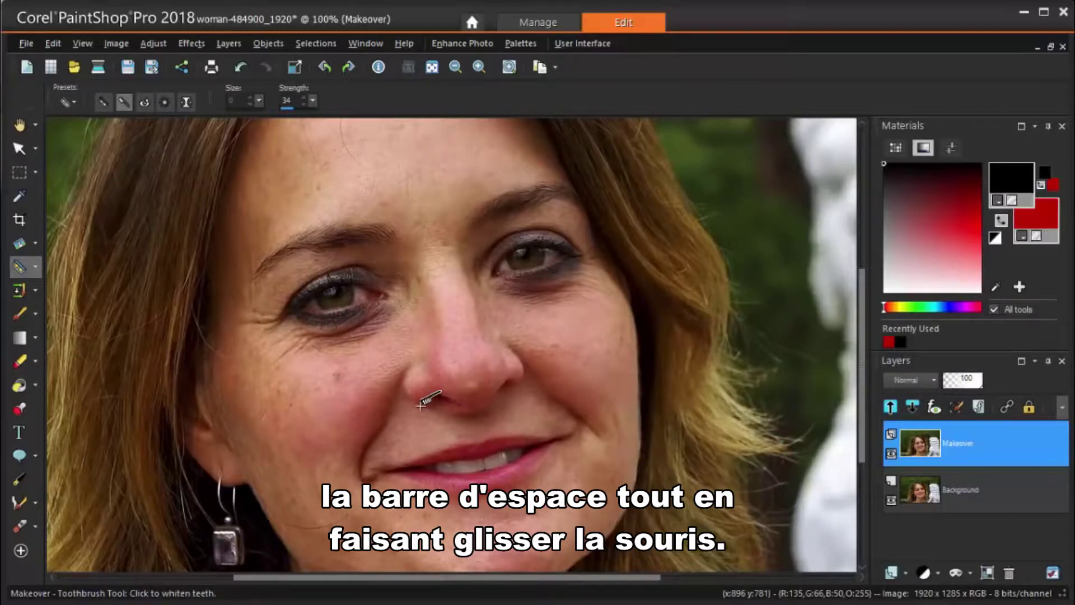
{"action": "left_click", "coordinate": [102, 105]}
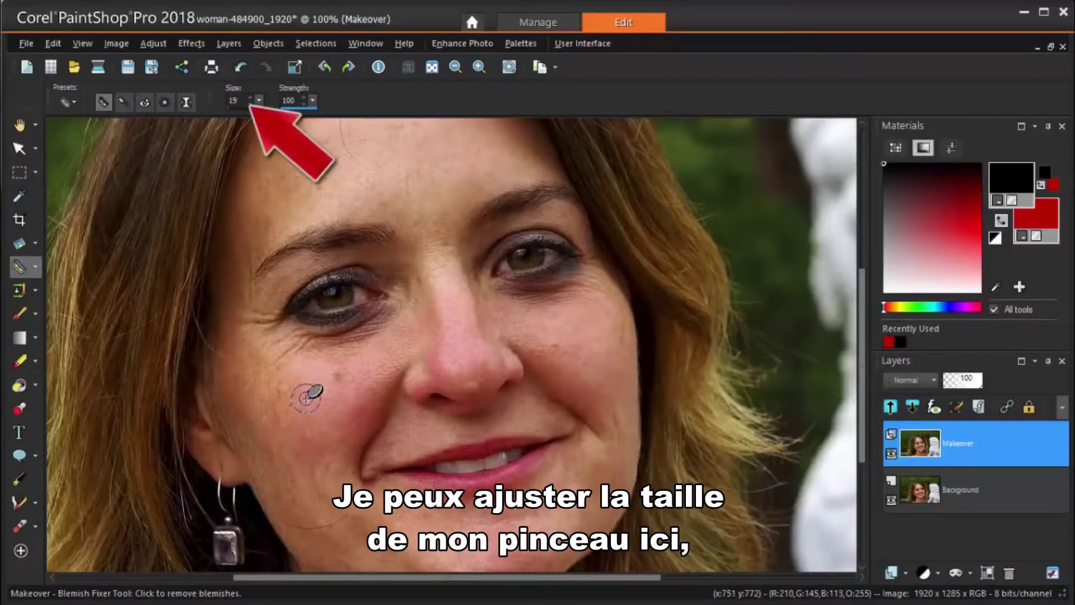
{"action": "left_click_drag", "start_coordinate": [306, 398], "coordinate": [306, 387]}
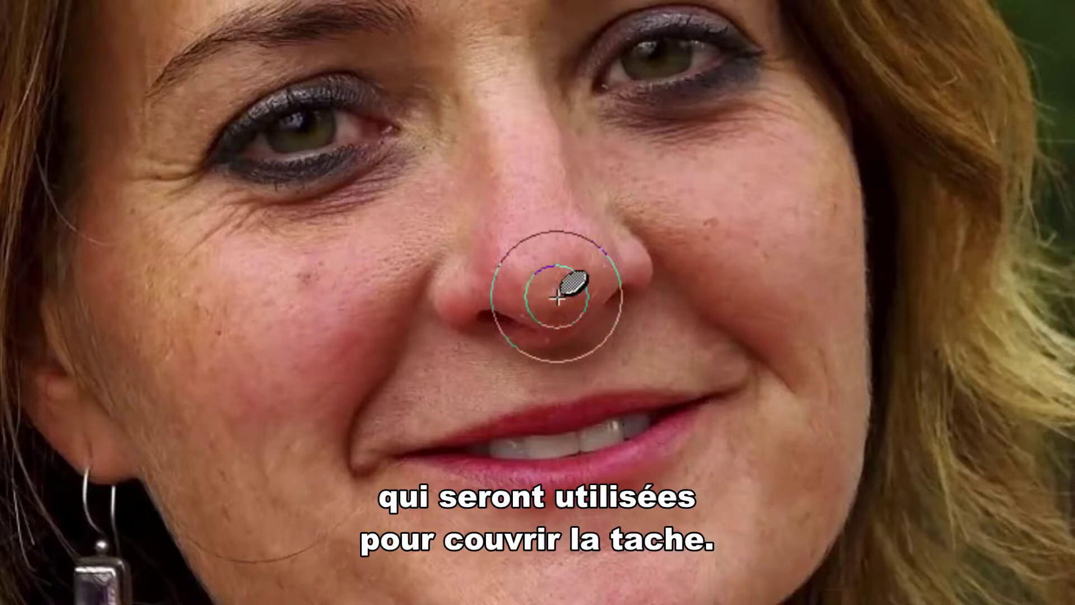
{"action": "key", "text": "bracketleft"}
{"action": "key", "text": "bracketleft"}
{"action": "key", "text": "bracketleft"}
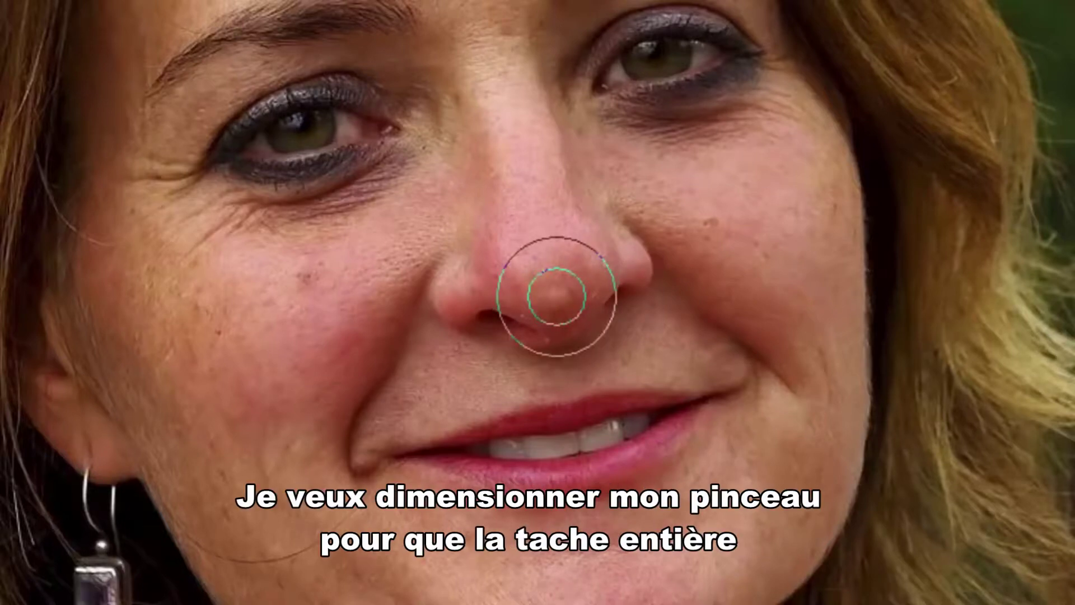
{"action": "key", "text": "bracketleft"}
{"action": "key", "text": "bracketleft"}
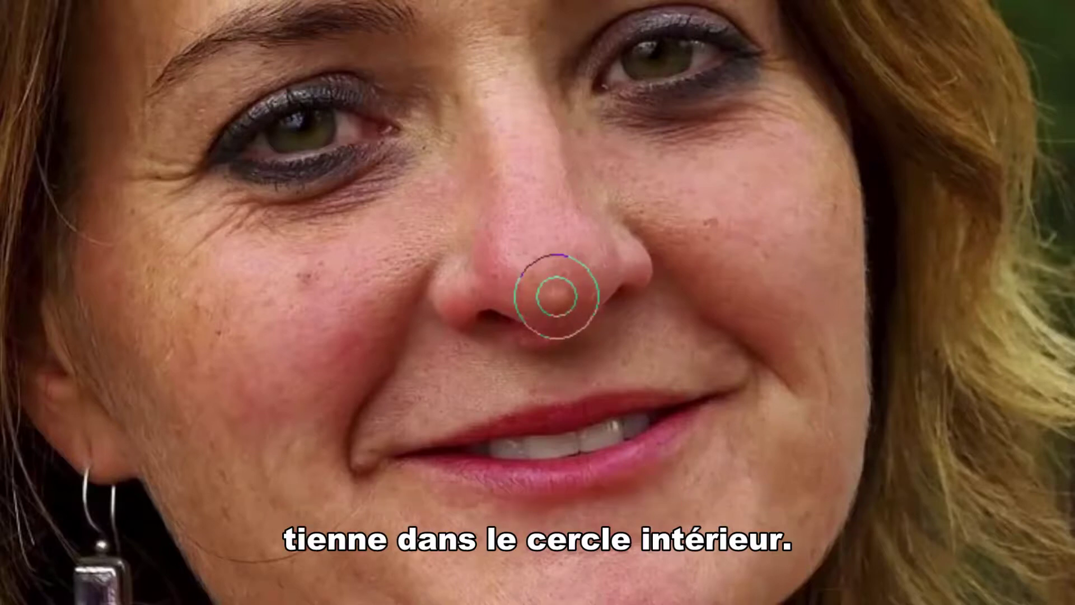
{"action": "key", "text": "bracketleft"}
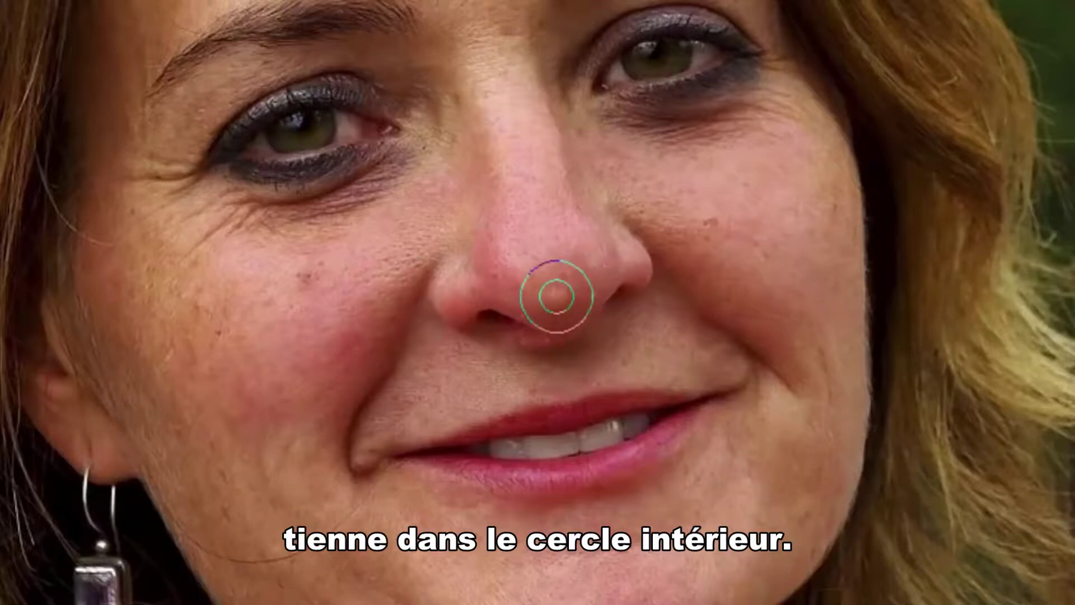
{"action": "left_click", "coordinate": [556, 297]}
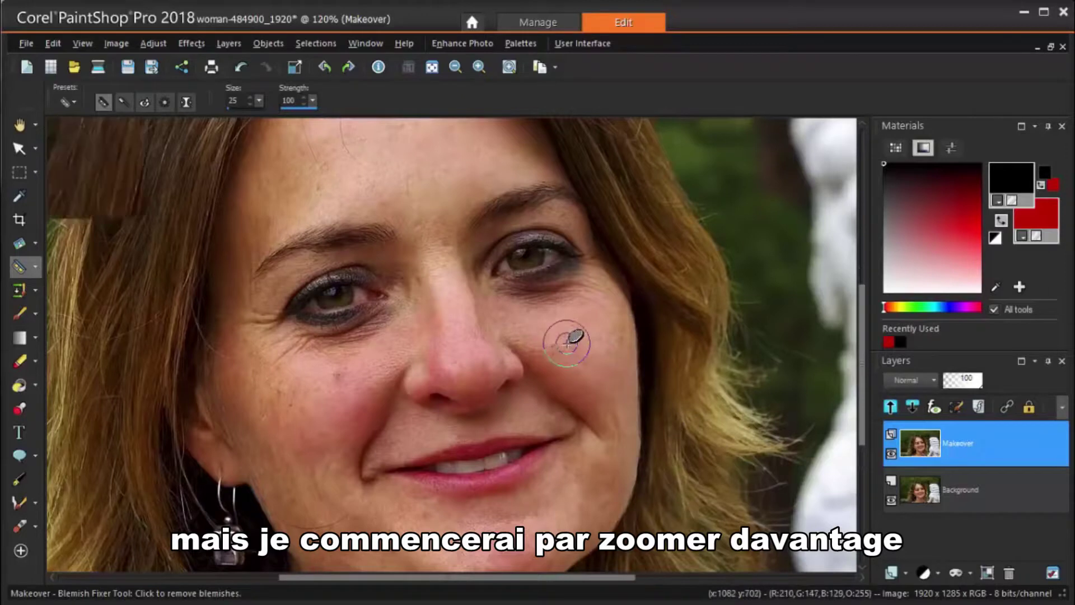
Step: Reduce the Blemish Fixer size to 13 and remove the freckle on the cheek beside the nose, on the statue's side
{"action": "scroll", "coordinate": [565, 339], "scroll_direction": "up", "scroll_amount": 1}
{"action": "scroll", "coordinate": [555, 344], "scroll_direction": "up", "scroll_amount": 1}
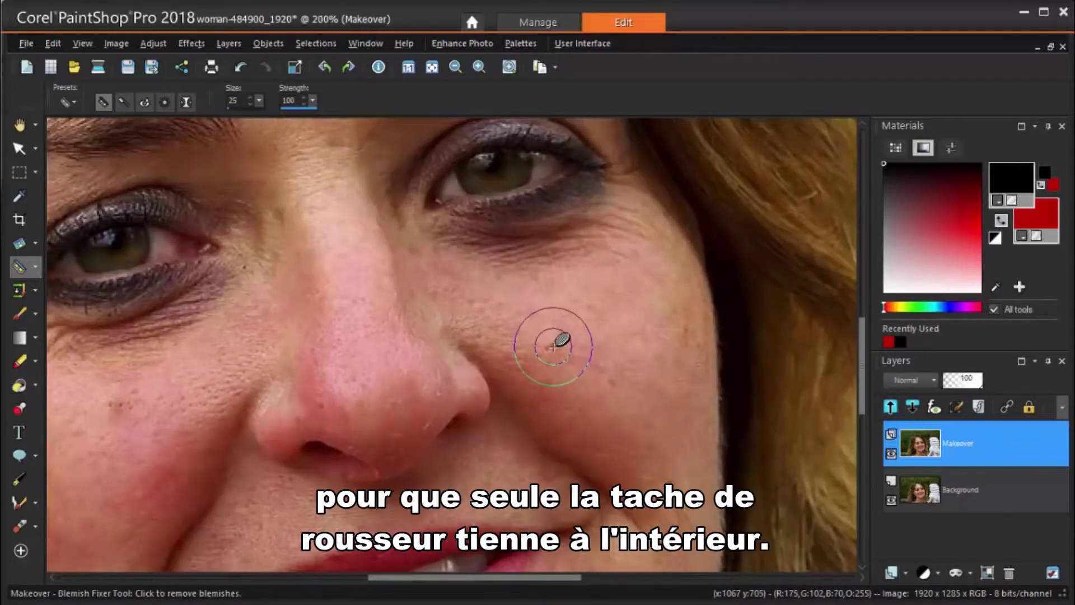
{"action": "left_click_drag", "start_coordinate": [554, 344], "coordinate": [541, 345]}
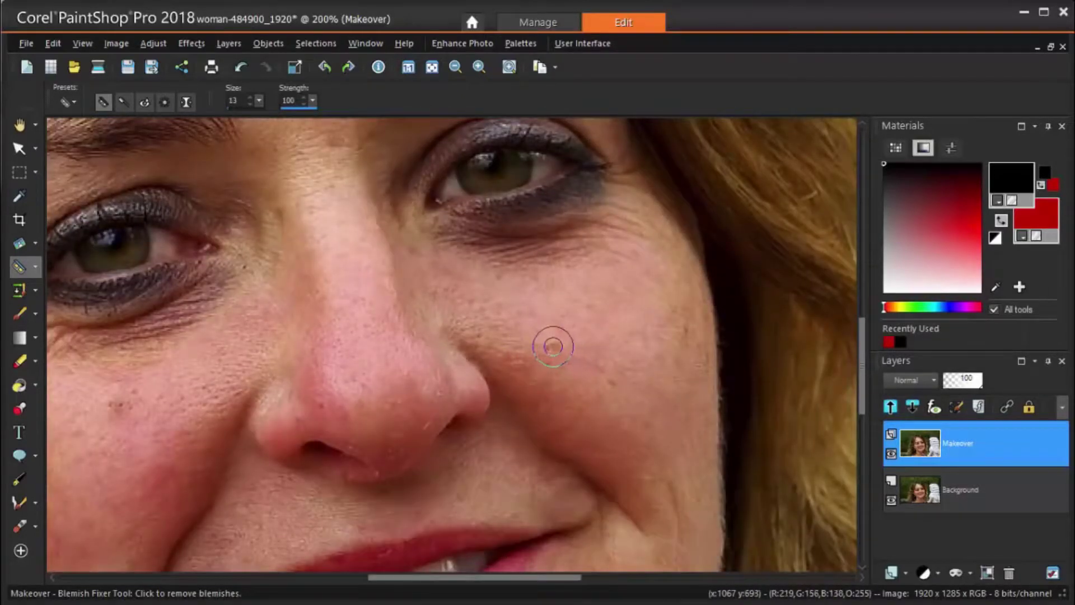
Step: Remove the small spots on the cheek above the visible earring and on the forehead with the Blemish Fixer
{"action": "scroll", "coordinate": [616, 353], "scroll_direction": "down", "scroll_amount": 1}
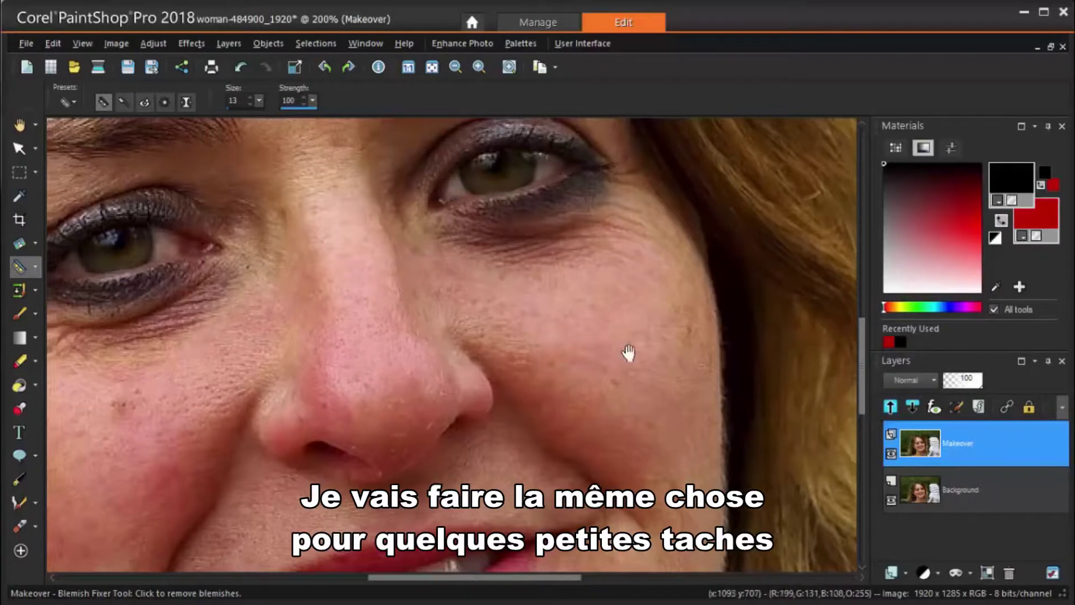
{"action": "scroll", "coordinate": [467, 373], "scroll_direction": "down", "scroll_amount": 1}
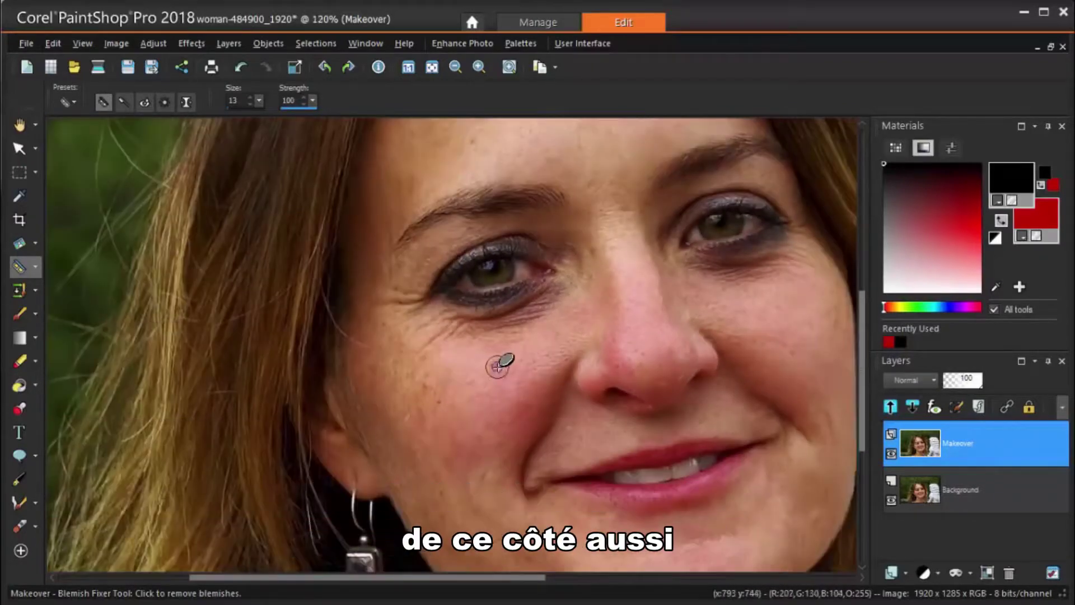
{"action": "left_click", "coordinate": [438, 401]}
{"action": "left_click", "coordinate": [484, 404]}
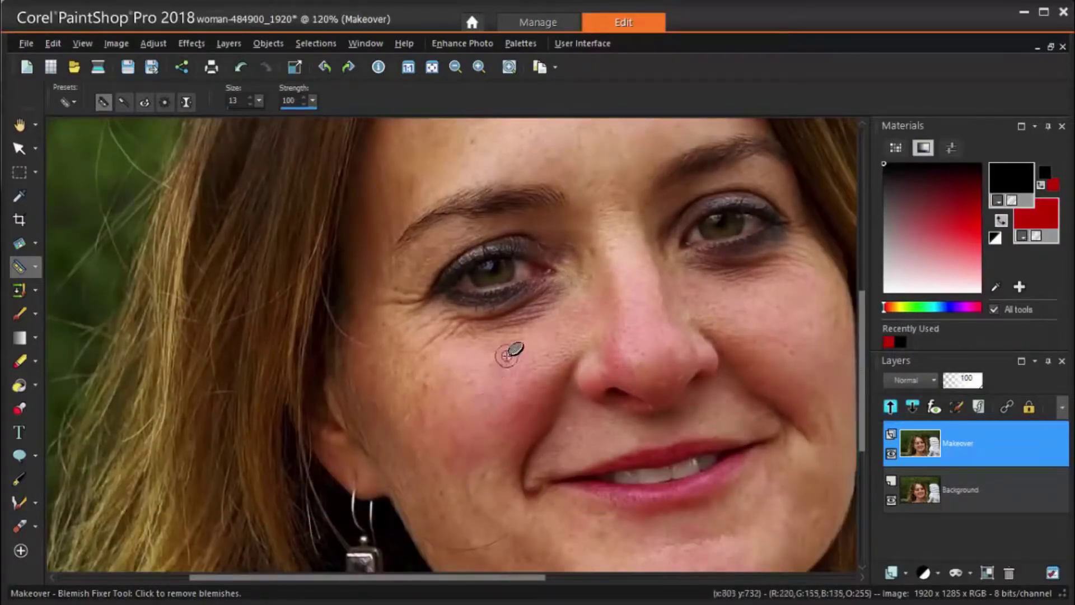
{"action": "left_click_drag", "start_coordinate": [478, 308], "coordinate": [412, 456]}
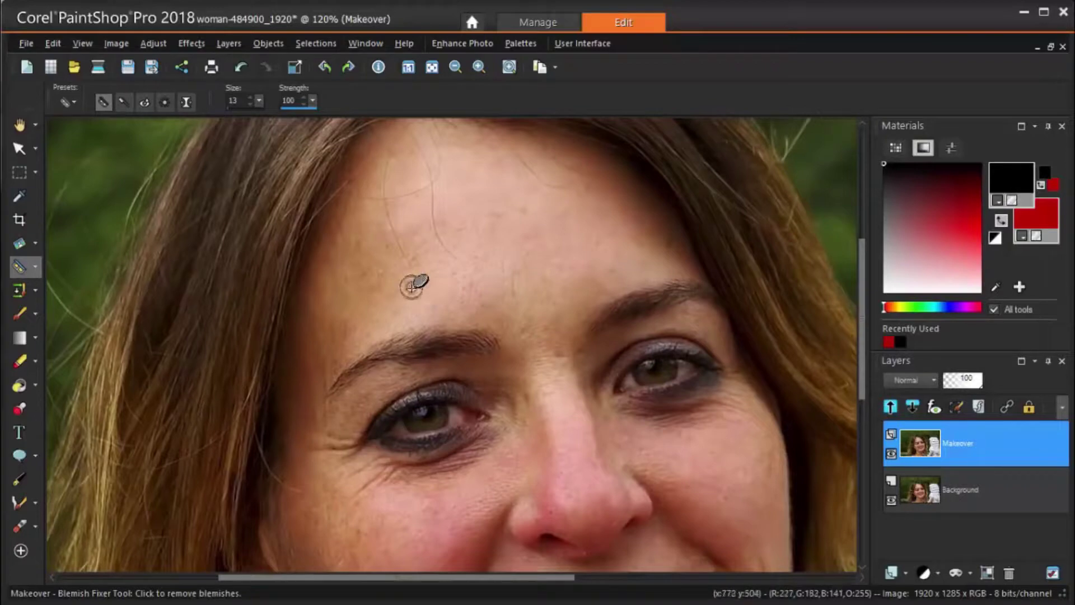
{"action": "left_click", "coordinate": [361, 245]}
Step: Try whitening the teeth with the Makeover Toothbrush at strength 50, and undo the whitening
{"action": "scroll", "coordinate": [457, 224], "scroll_direction": "down", "scroll_amount": 5}
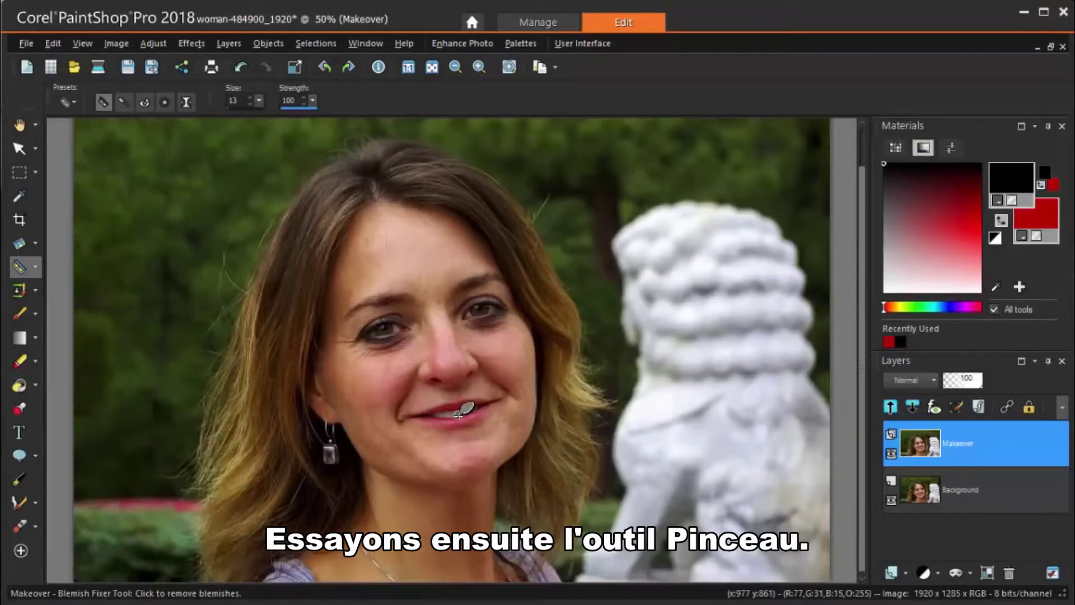
{"action": "scroll", "coordinate": [458, 414], "scroll_direction": "up", "scroll_amount": 5}
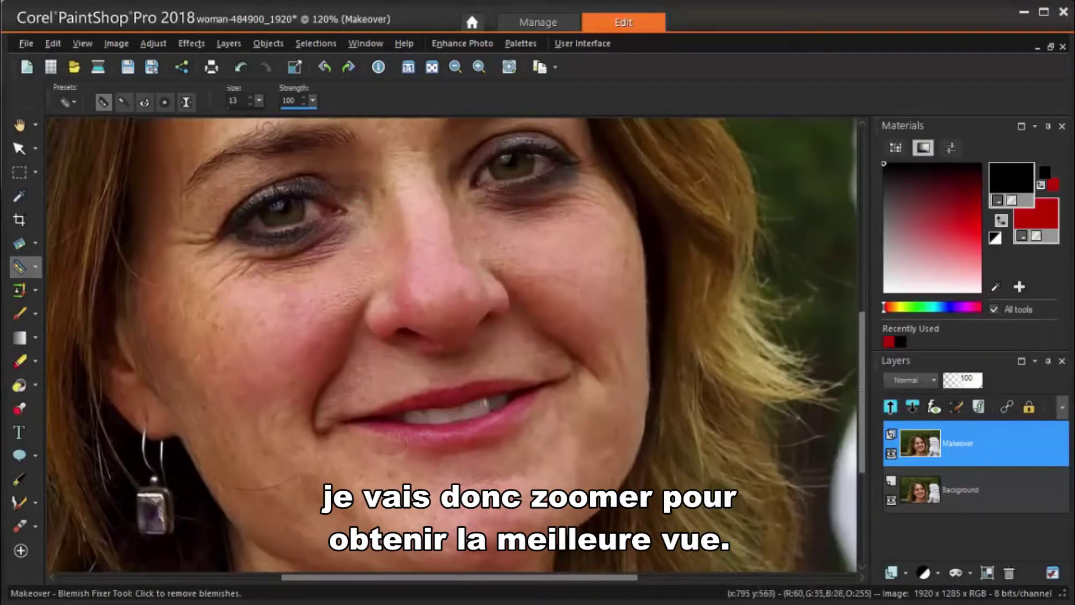
{"action": "left_click", "coordinate": [121, 102]}
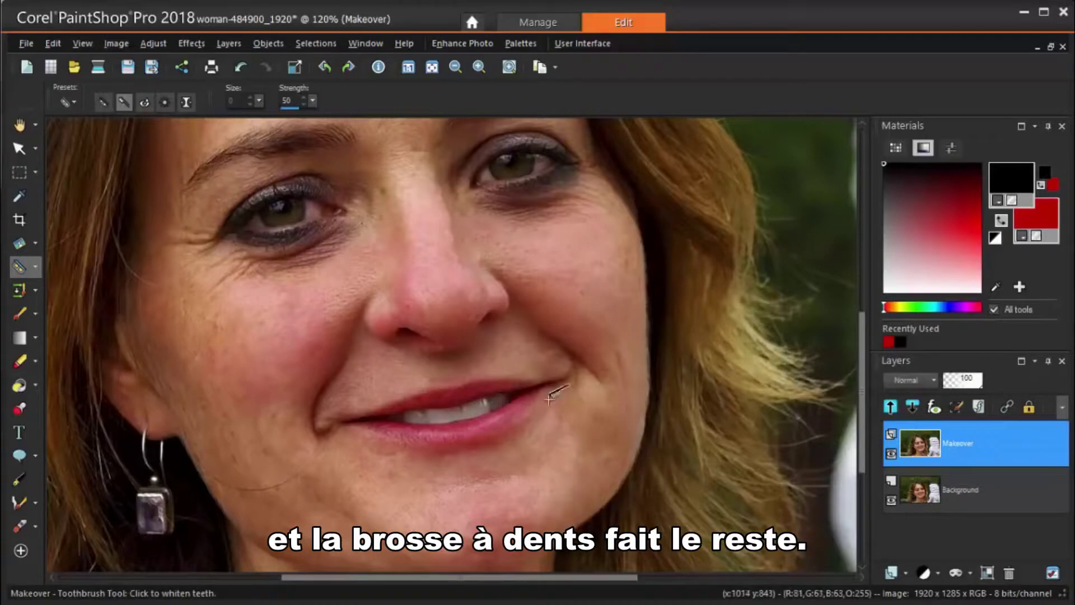
{"action": "left_click", "coordinate": [401, 419]}
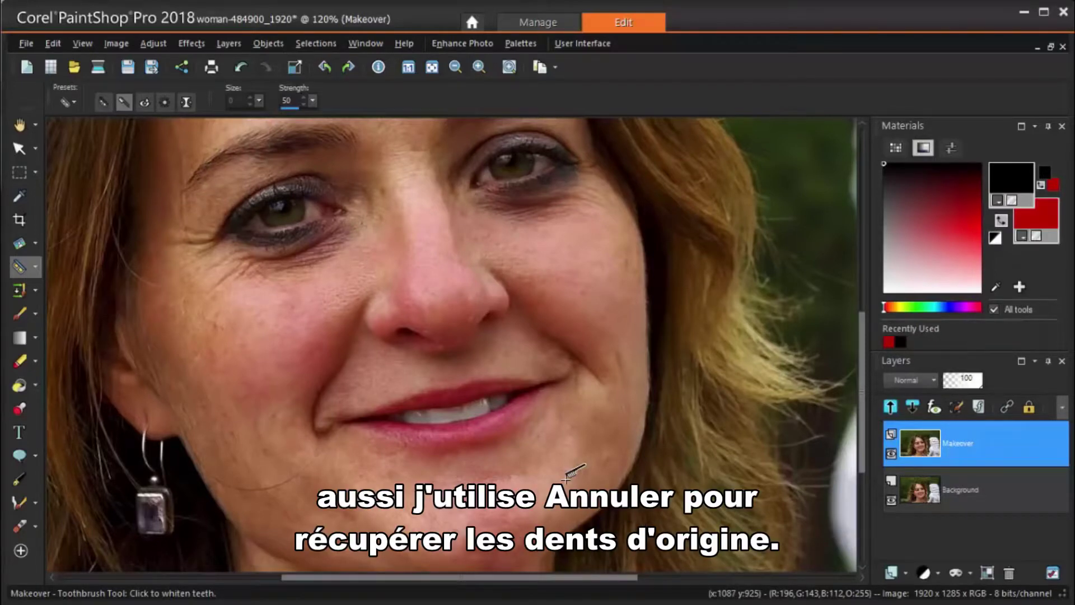
{"action": "key", "text": "ctrl+z"}
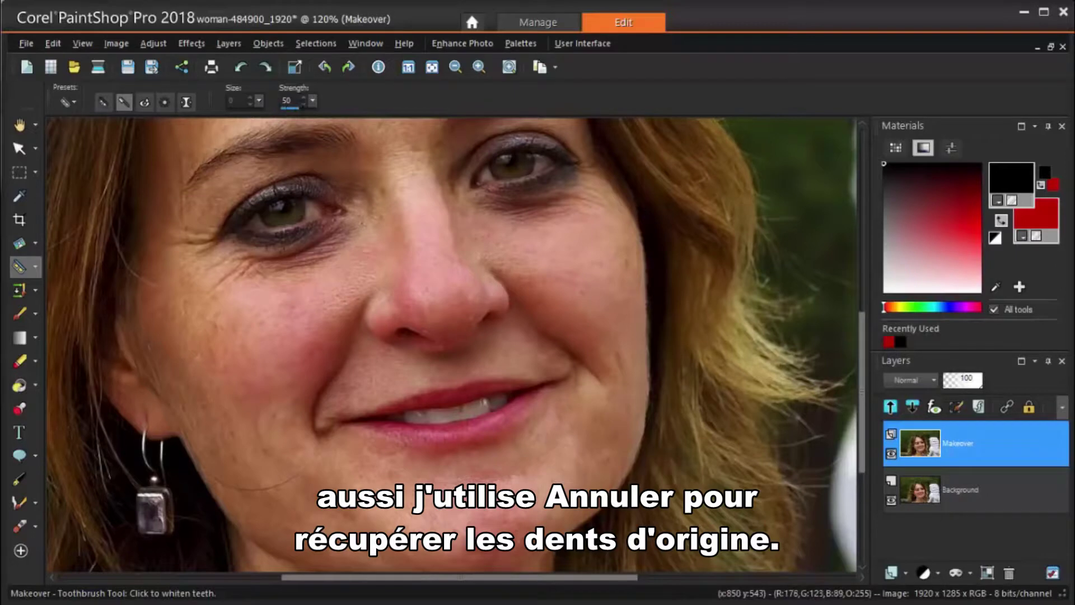
Step: Set the Toothbrush strength to 35, whiten the teeth and compare them with the original
{"action": "left_click", "coordinate": [304, 104]}
{"action": "left_click", "coordinate": [304, 104]}
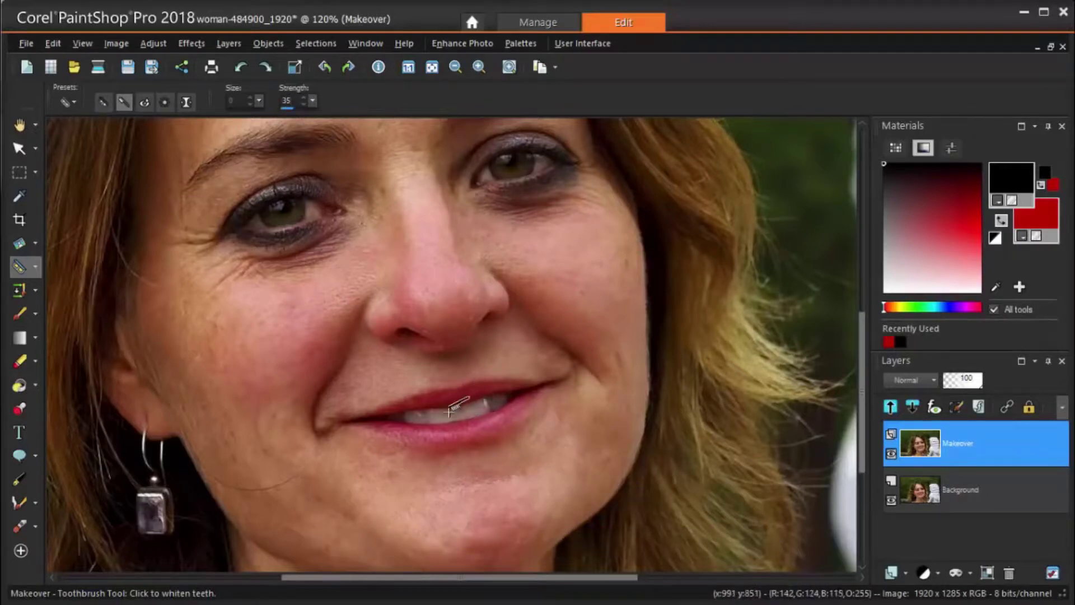
{"action": "left_click", "coordinate": [421, 415]}
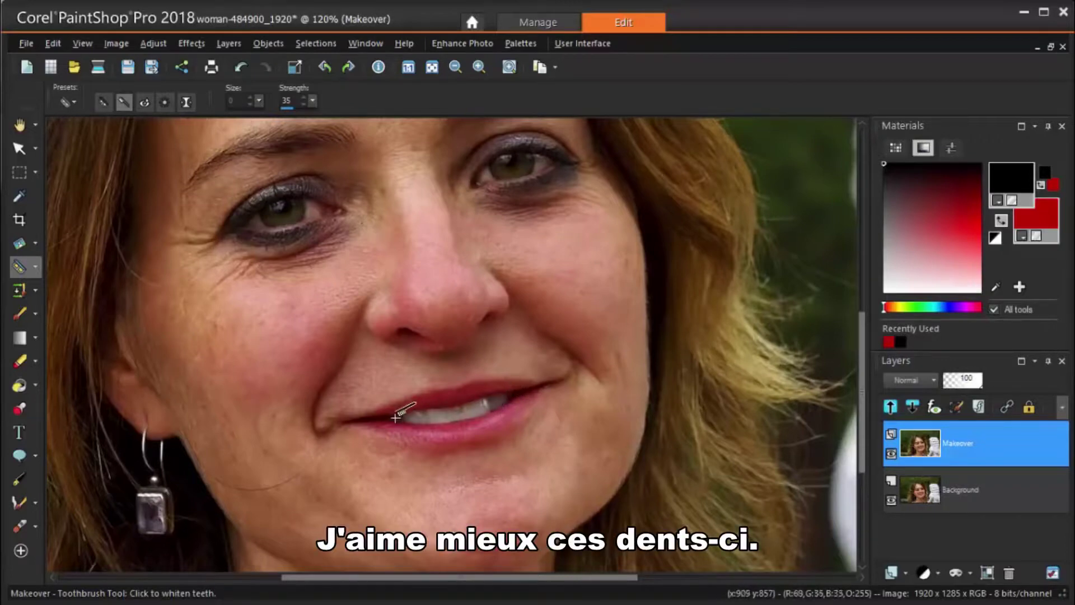
{"action": "key", "text": "ctrl+z"}
{"action": "scroll", "coordinate": [563, 454], "scroll_direction": "down", "scroll_amount": 4}
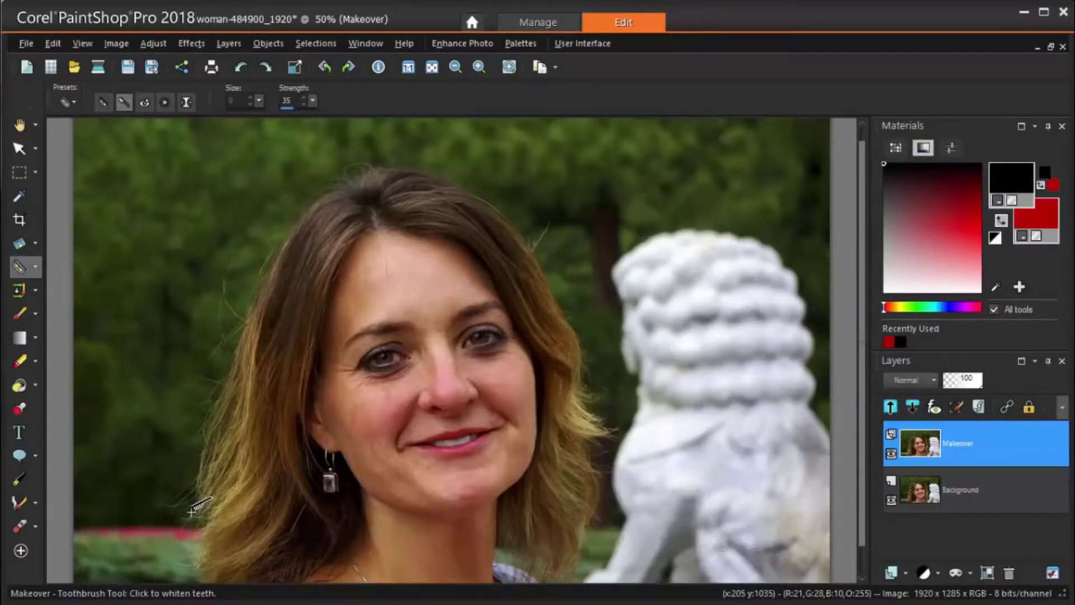
Step: Remove the stray hair across the jaw near the earring in short sections, using the Scratch Remover with a width below 14
{"action": "scroll", "coordinate": [350, 482], "scroll_direction": "up", "scroll_amount": 2}
{"action": "scroll", "coordinate": [365, 494], "scroll_direction": "up", "scroll_amount": 2}
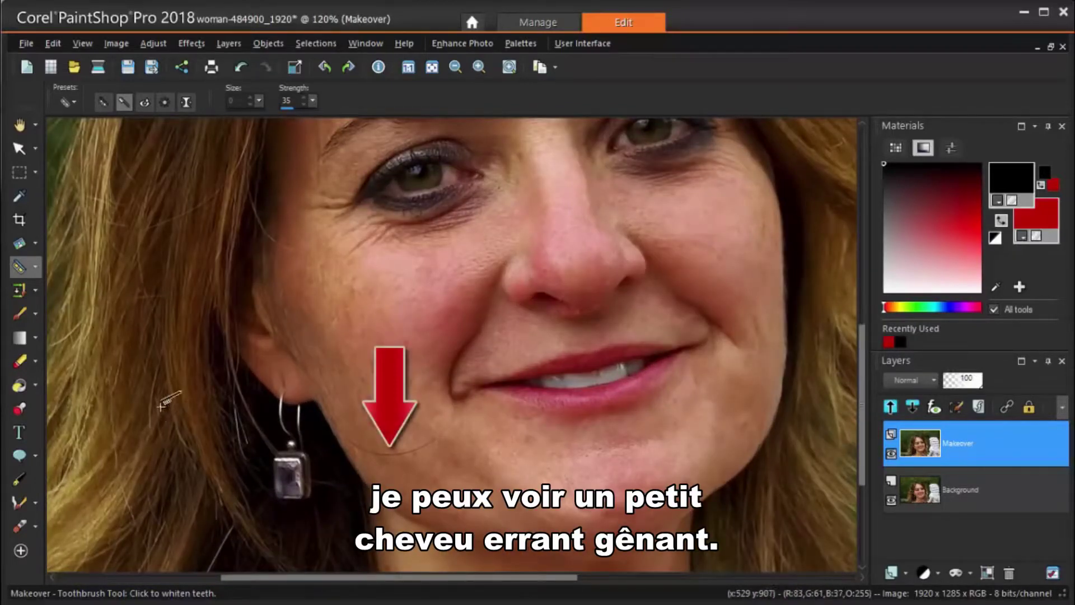
{"action": "left_click", "coordinate": [38, 294]}
{"action": "left_click", "coordinate": [85, 314]}
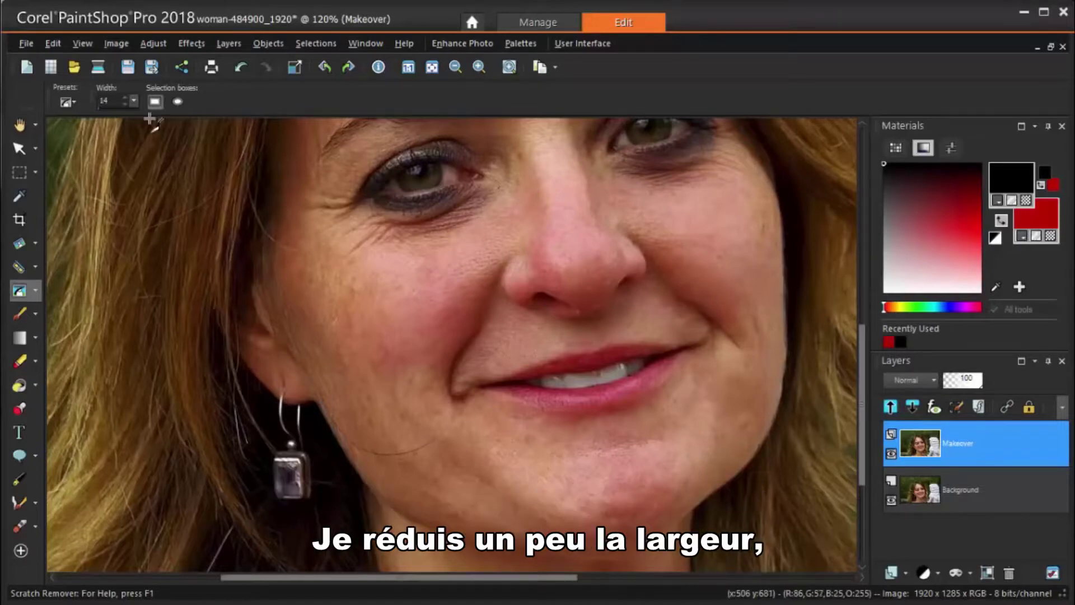
{"action": "left_click", "coordinate": [125, 104]}
{"action": "left_click", "coordinate": [126, 104]}
{"action": "left_click", "coordinate": [126, 104]}
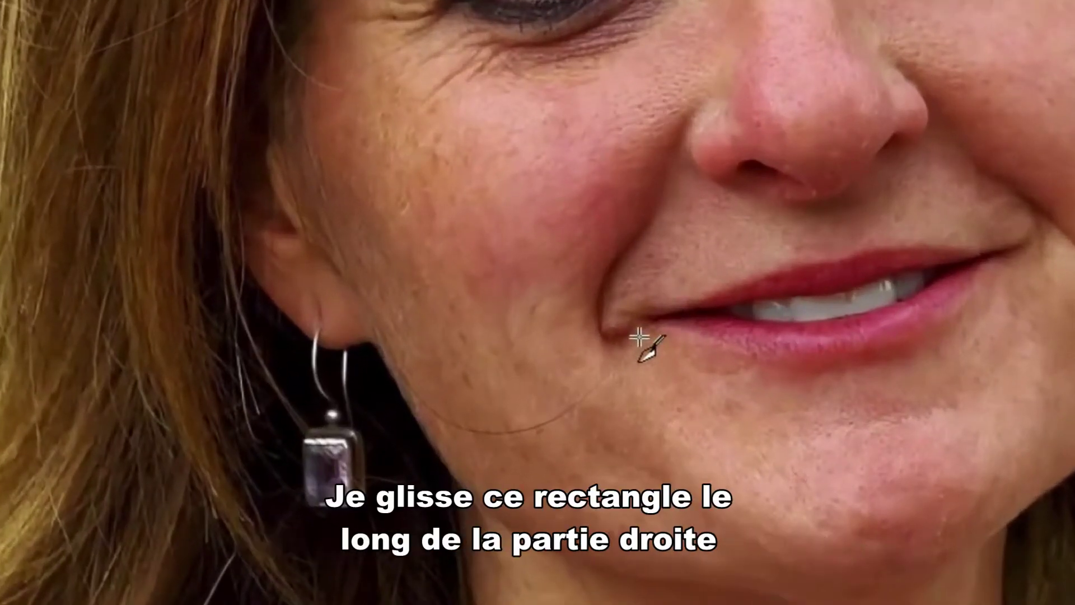
{"action": "left_click_drag", "start_coordinate": [471, 401], "coordinate": [435, 435]}
{"action": "left_click_drag", "start_coordinate": [580, 398], "coordinate": [570, 413]}
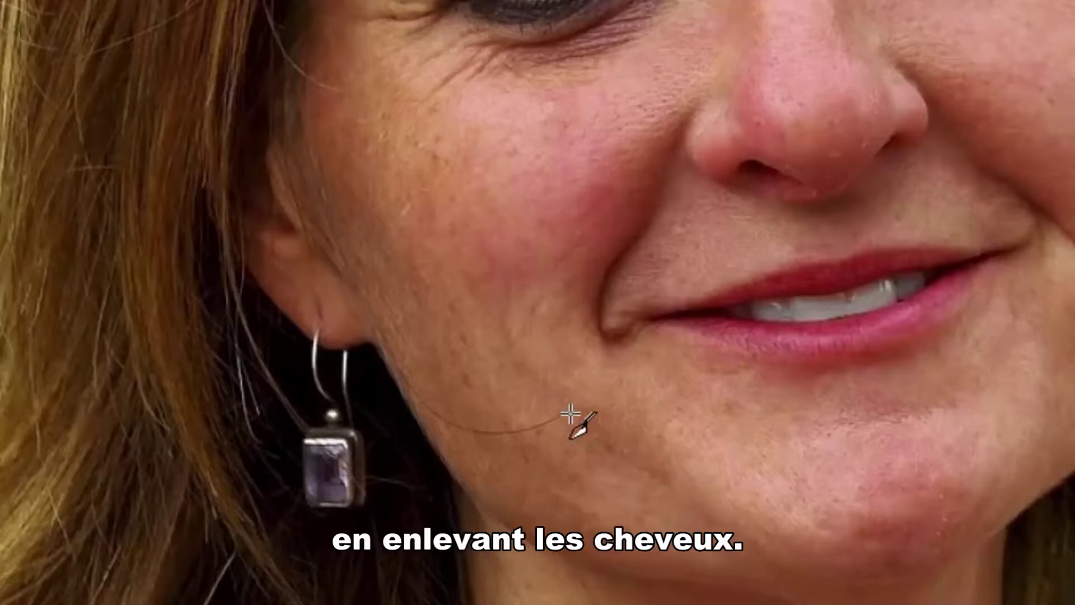
{"action": "mouse_move", "coordinate": [574, 413]}
{"action": "left_mouse_down"}
{"action": "mouse_move", "coordinate": [506, 438]}
{"action": "mouse_move", "coordinate": [448, 428]}
{"action": "left_mouse_up"}
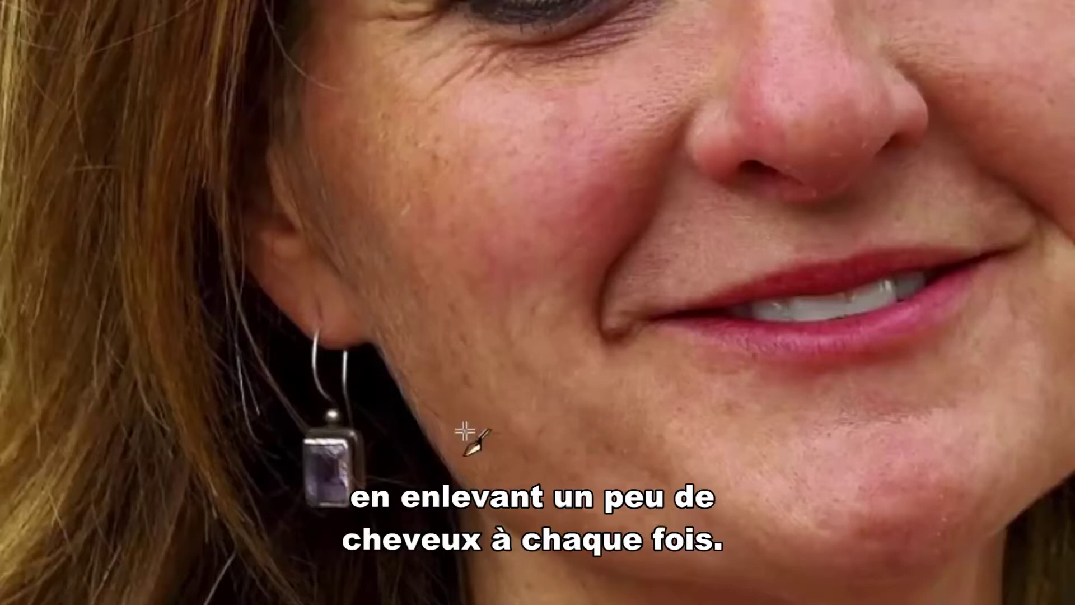
Step: Clear the remaining stray hair along the jaw edge beside the earring with short Scratch Remover strokes
{"action": "left_click", "coordinate": [451, 420]}
{"action": "left_click", "coordinate": [412, 378], "text": "shift"}
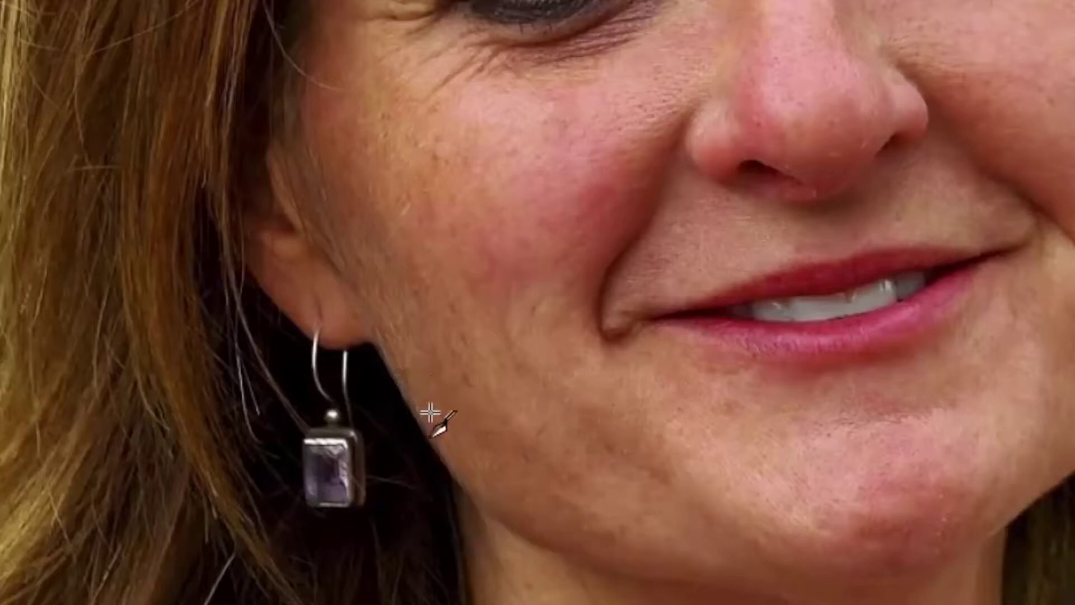
{"action": "left_click_drag", "start_coordinate": [424, 398], "coordinate": [391, 360]}
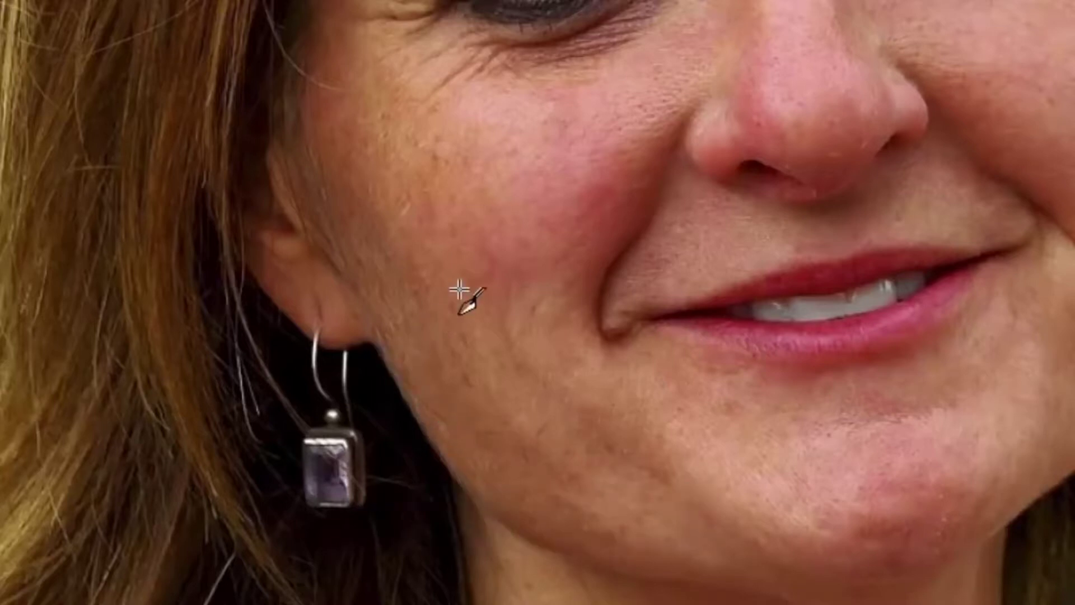
Step: Remove the wrinkles beside and below the outer corner of the eye above the earring, and between the eyebrows, with the Scratch Remover
{"action": "left_click_drag", "start_coordinate": [503, 228], "coordinate": [459, 420]}
{"action": "mouse_move", "coordinate": [398, 295]}
{"action": "left_mouse_down"}
{"action": "mouse_move", "coordinate": [434, 259]}
{"action": "mouse_move", "coordinate": [440, 235]}
{"action": "left_mouse_up"}
{"action": "left_click_drag", "start_coordinate": [310, 193], "coordinate": [384, 190]}
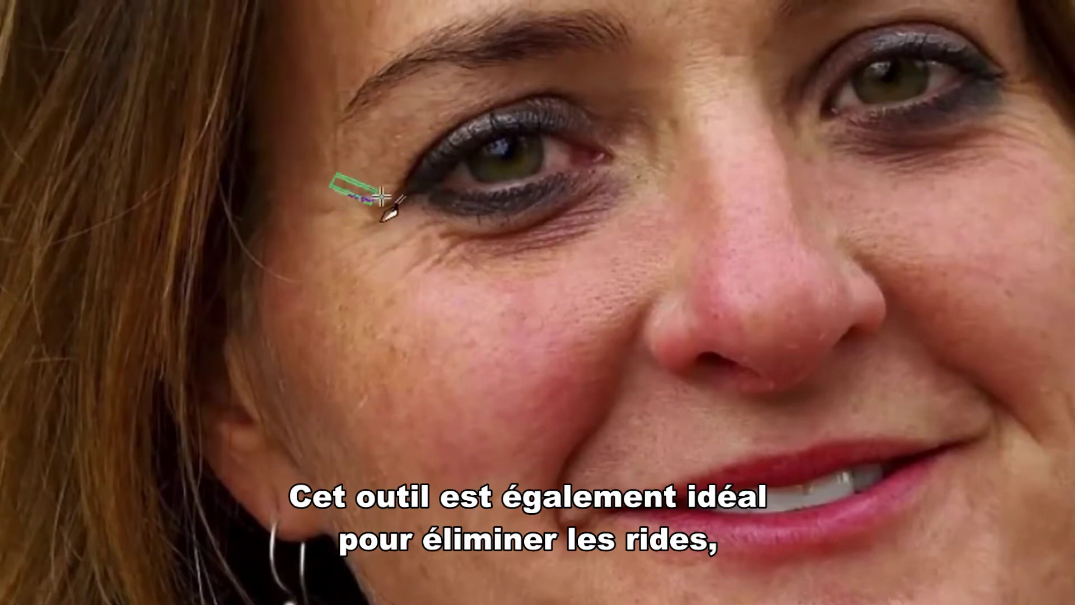
{"action": "left_click_drag", "start_coordinate": [327, 242], "coordinate": [391, 223]}
{"action": "left_click_drag", "start_coordinate": [350, 261], "coordinate": [432, 233]}
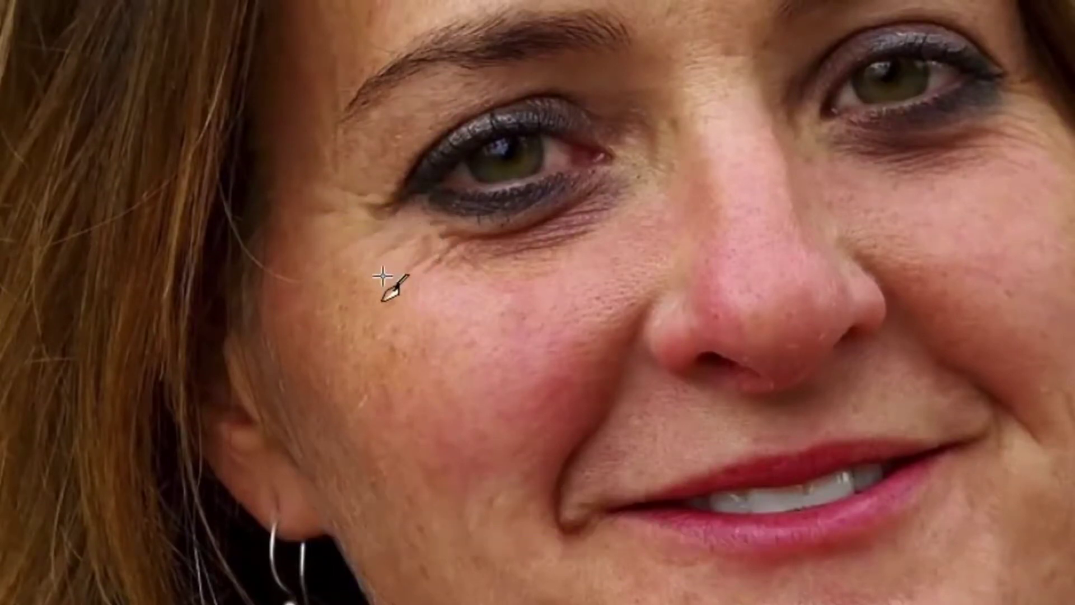
{"action": "left_click_drag", "start_coordinate": [414, 277], "coordinate": [451, 246]}
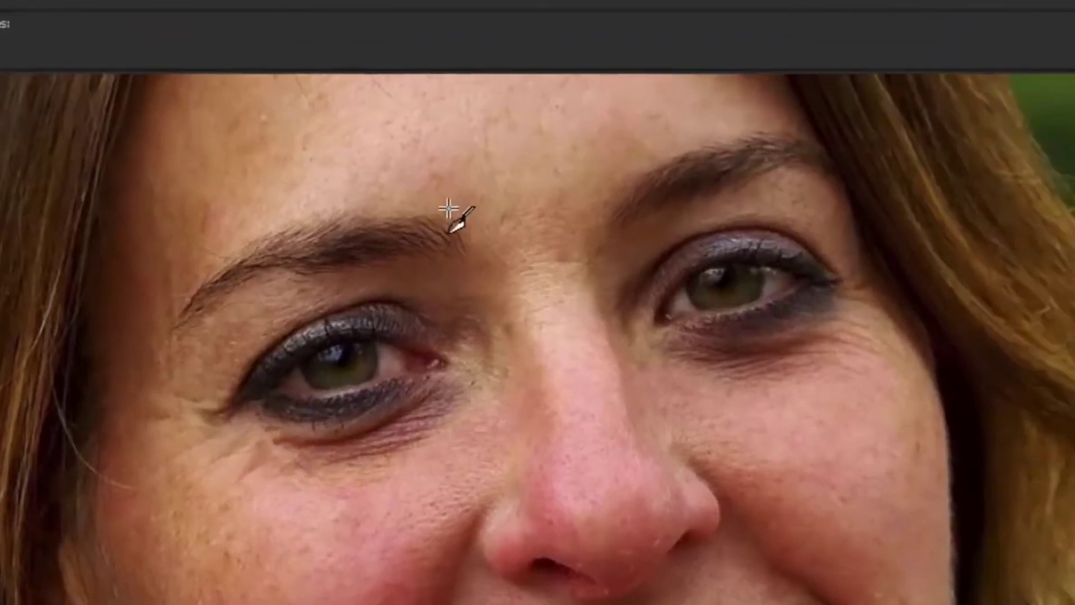
{"action": "left_click_drag", "start_coordinate": [588, 230], "coordinate": [643, 175]}
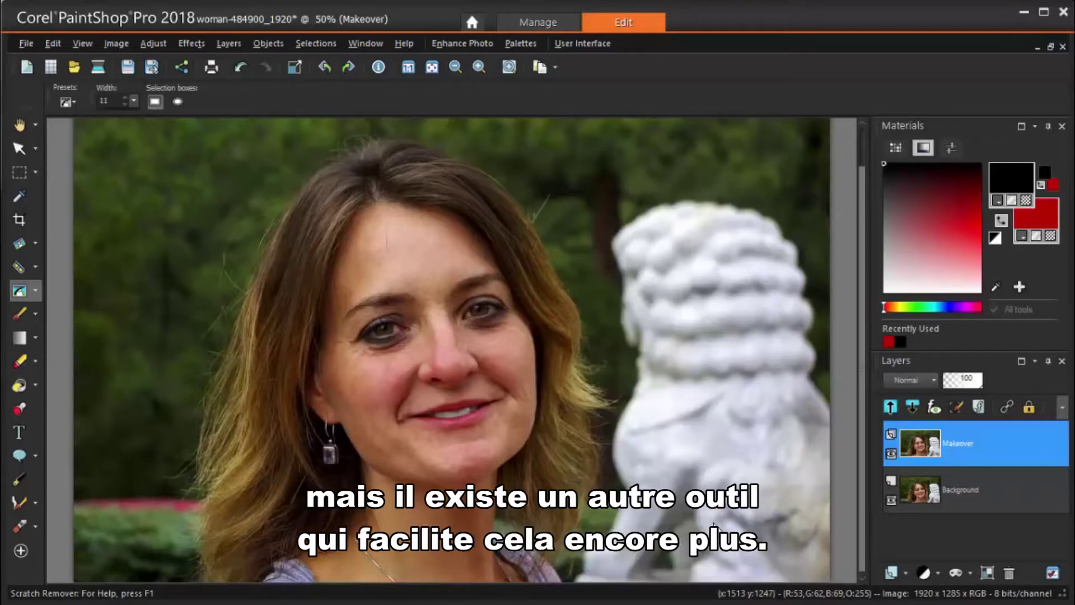
Step: Open Skin Smoothing for the Makeover layer and compare the before and after previews around the nose and chin at 87% zoom
{"action": "left_click", "coordinate": [162, 41]}
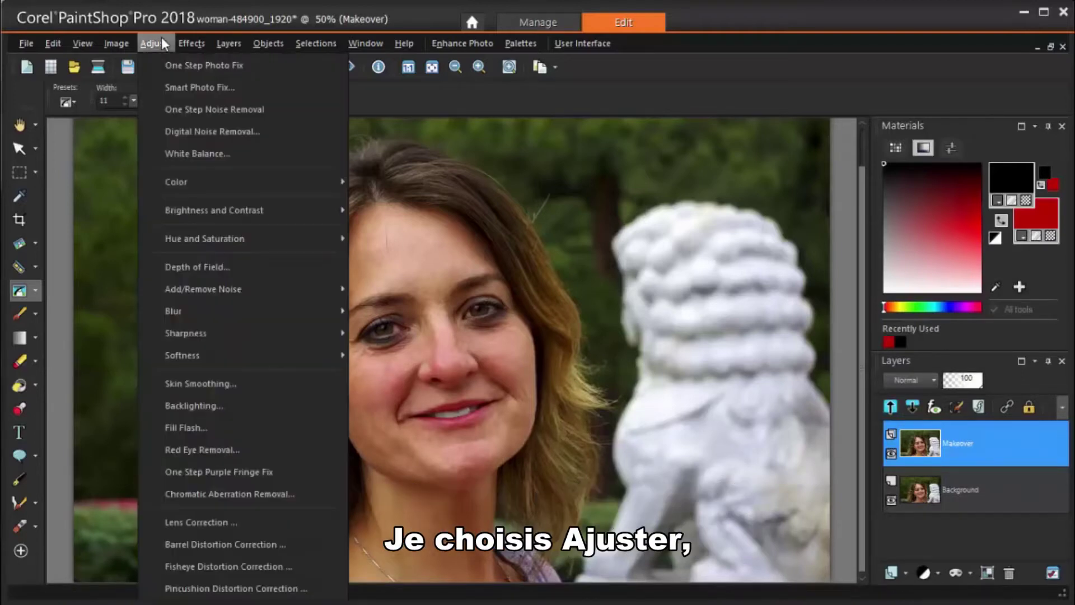
{"action": "left_click", "coordinate": [241, 381]}
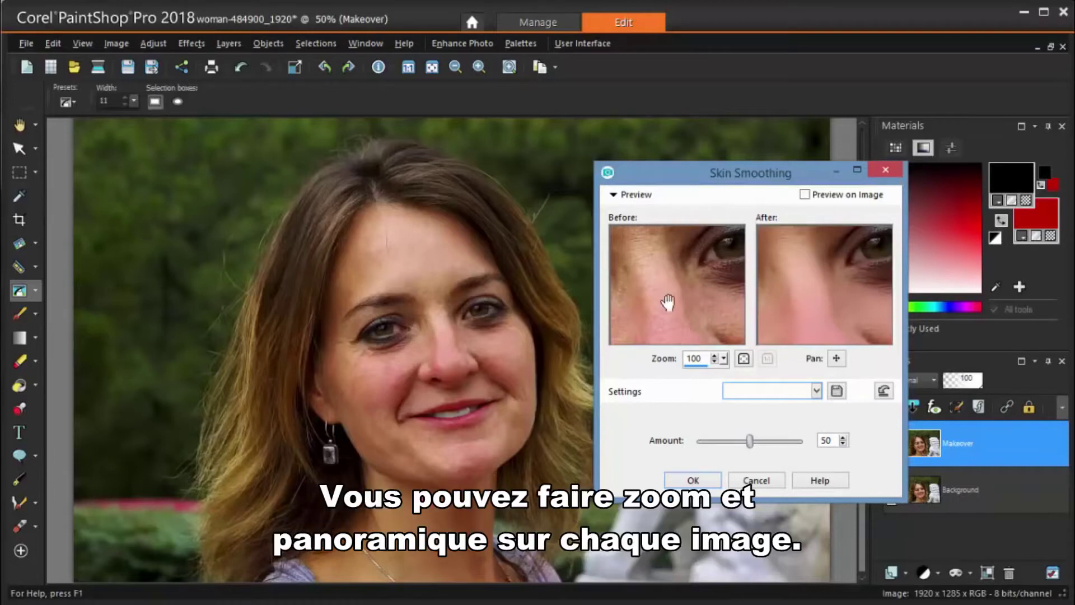
{"action": "left_click_drag", "start_coordinate": [667, 298], "coordinate": [679, 241]}
{"action": "left_click_drag", "start_coordinate": [681, 285], "coordinate": [710, 285]}
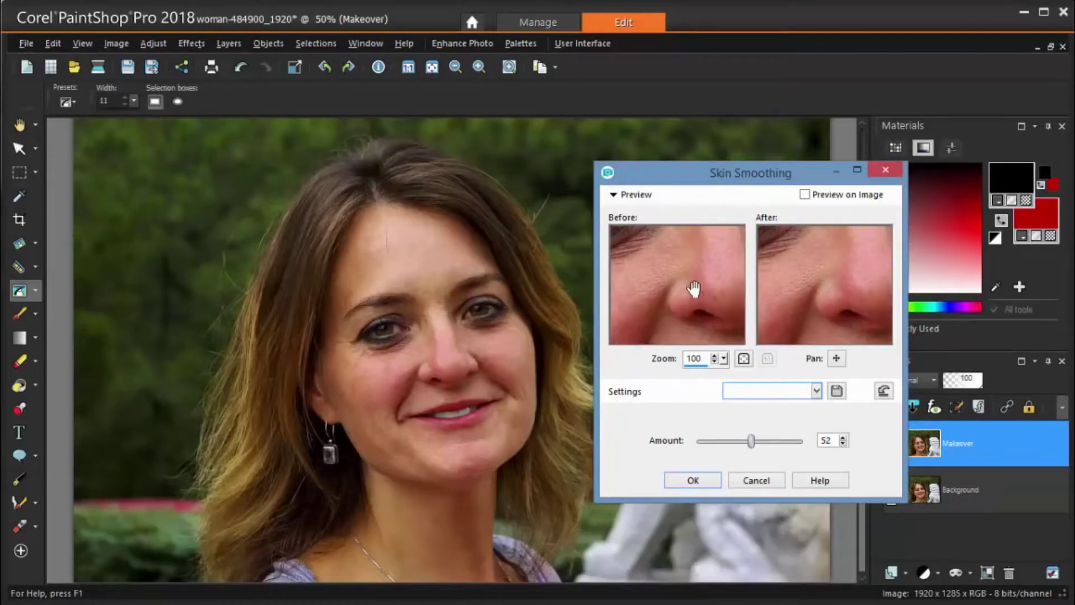
{"action": "left_click", "coordinate": [714, 361]}
{"action": "left_click", "coordinate": [715, 362]}
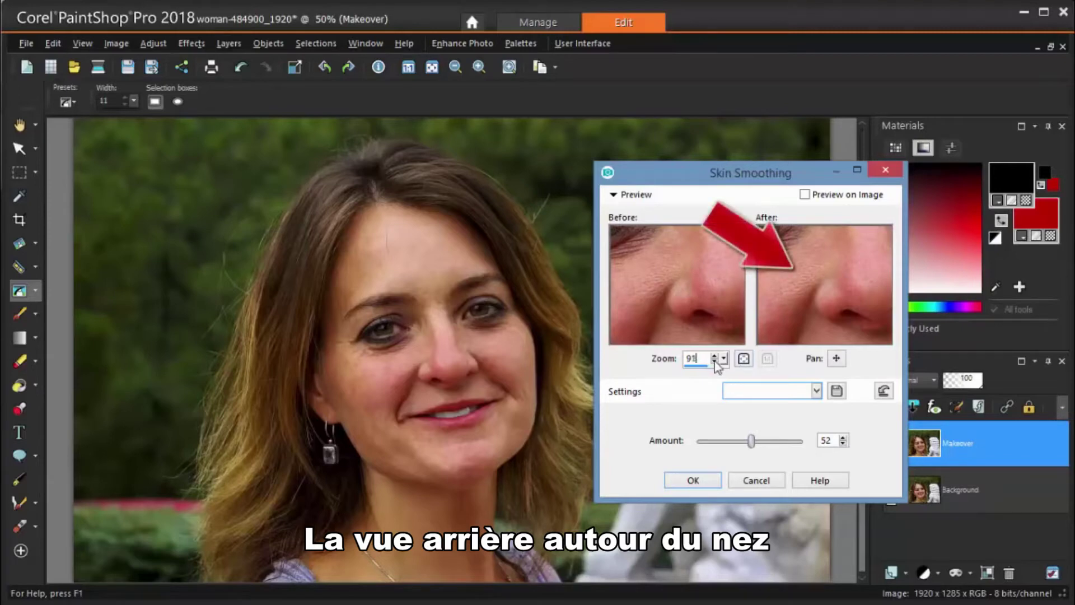
{"action": "left_click_drag", "start_coordinate": [695, 335], "coordinate": [672, 276]}
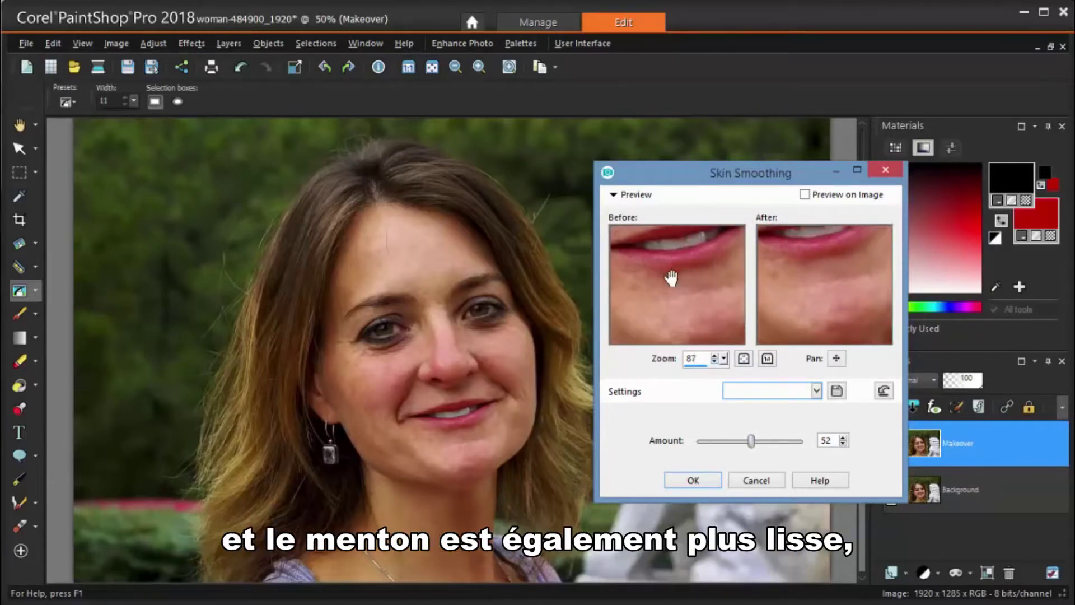
Step: Set the skin smoothing amount to 72, preview it on the full image and apply it
{"action": "left_click", "coordinate": [767, 442]}
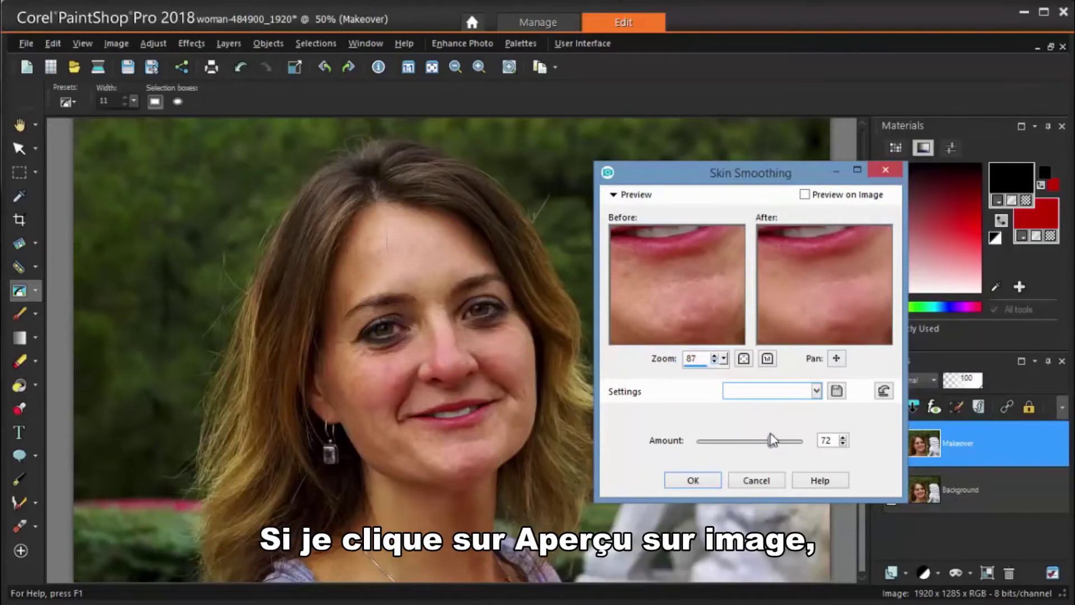
{"action": "left_click", "coordinate": [805, 196]}
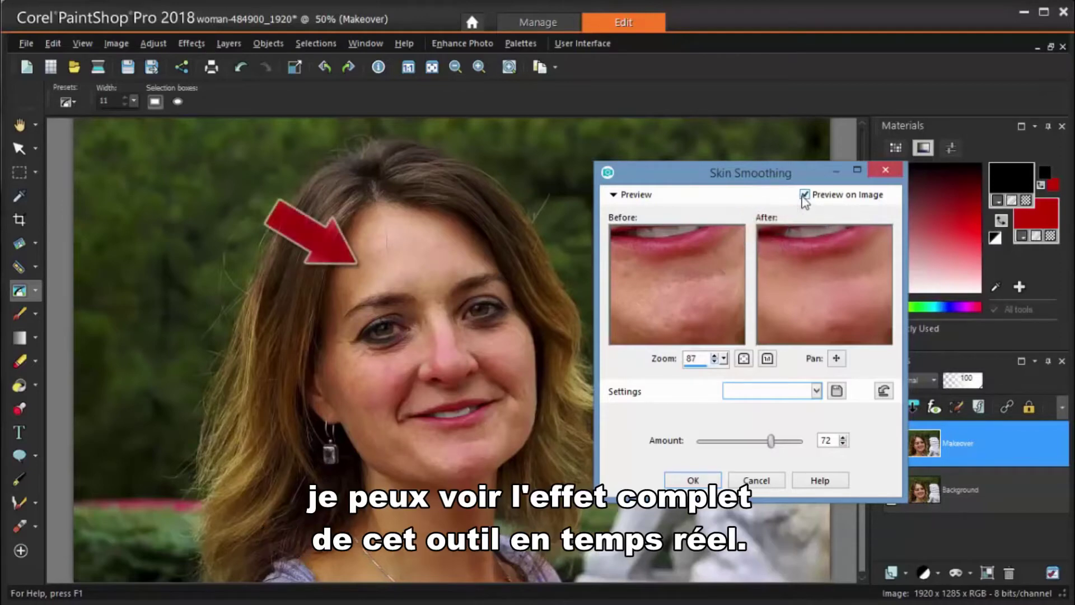
{"action": "left_click", "coordinate": [699, 480]}
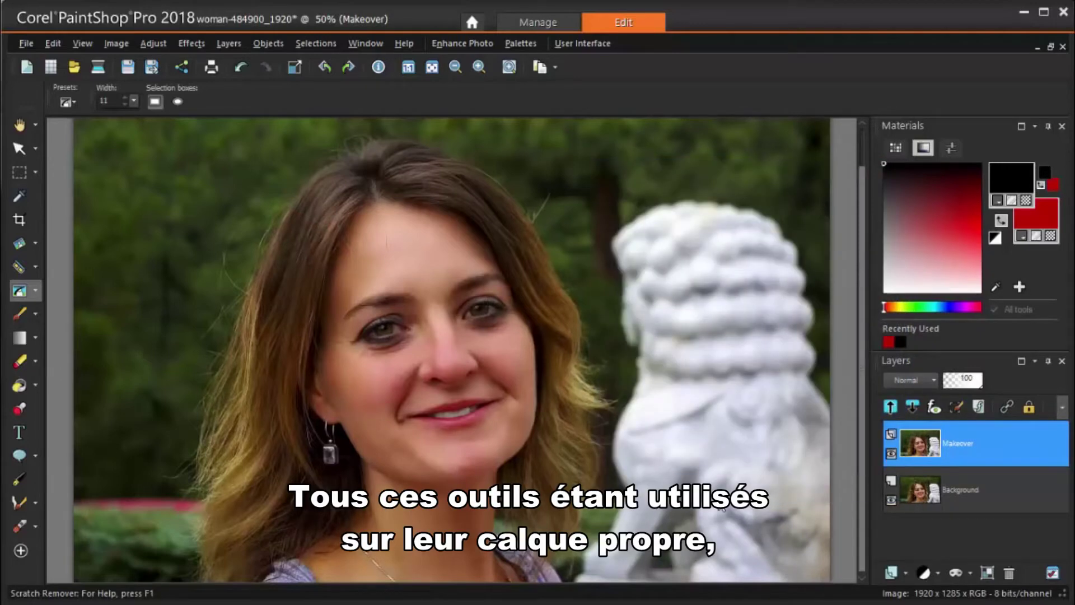